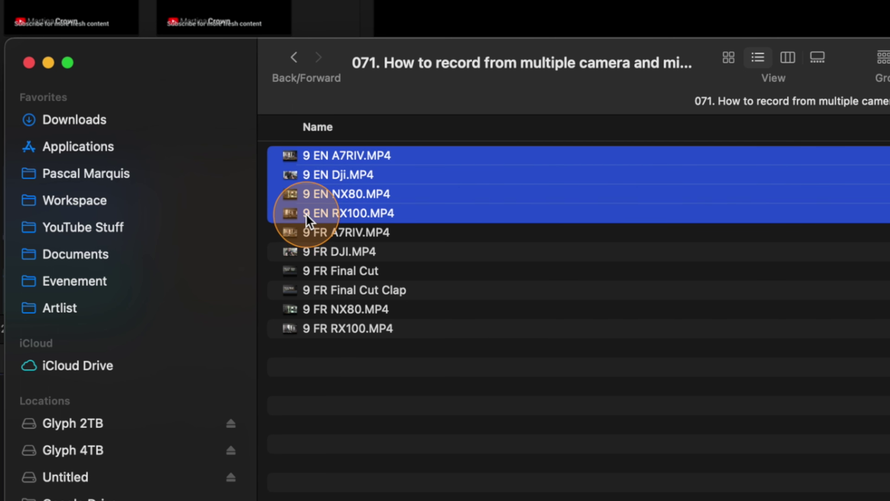
# Add the 9 EN A7RIV, 9 EN Dji, 9 EN NX80 and 9 EN RX100 files from Finder to the Final Cut Pro timeline.
pyautogui.moveTo(309, 219); pyautogui.dragTo(342, 218)
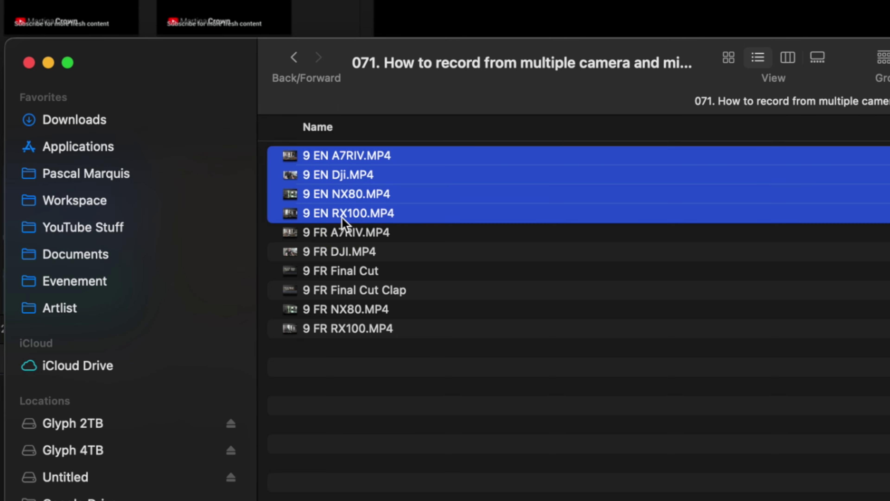
pyautogui.moveTo(342, 167); pyautogui.dragTo(126, 377)
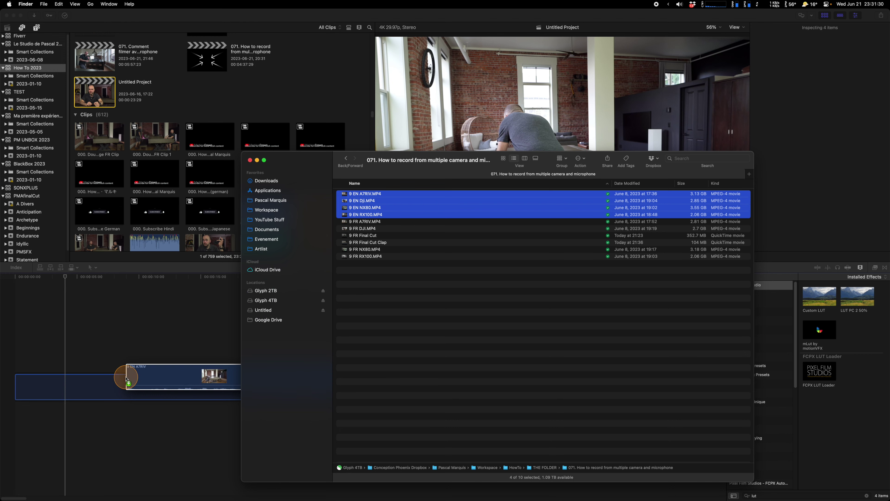
pyautogui.press('super+w')
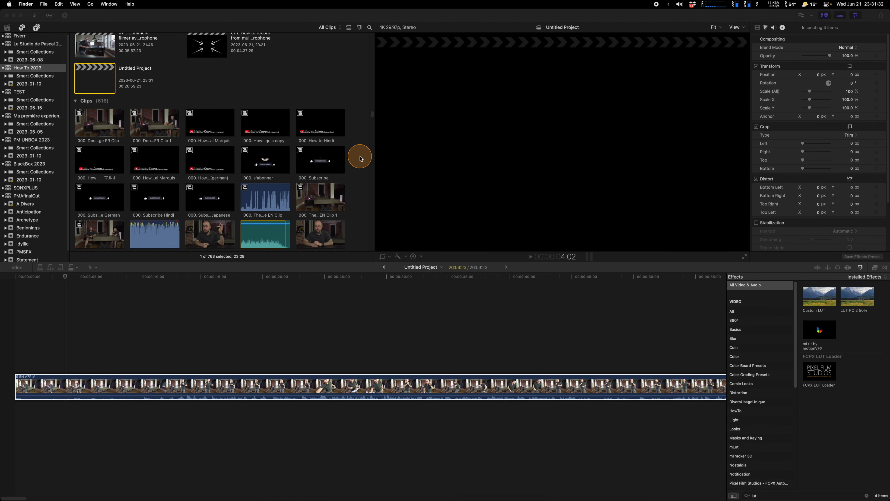
pyautogui.click(135, 352)
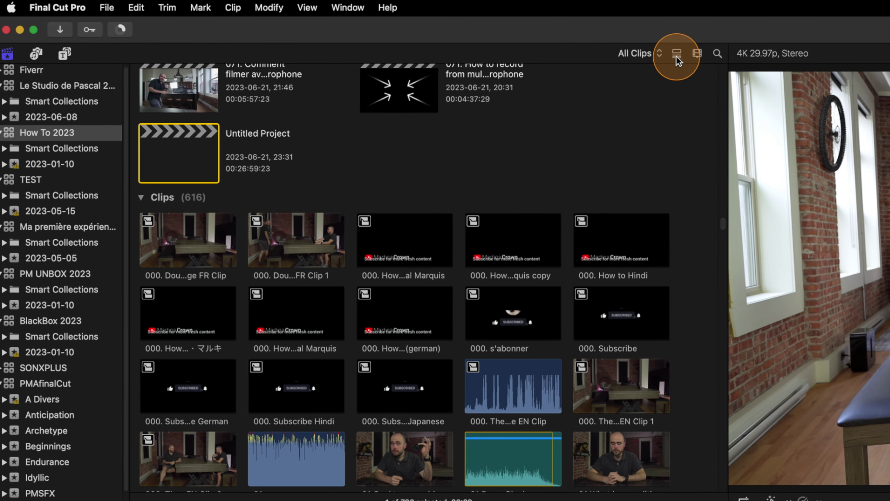
# Display the browser clips as a list and locate the four 9 EN camera clips.
pyautogui.click(676, 56)
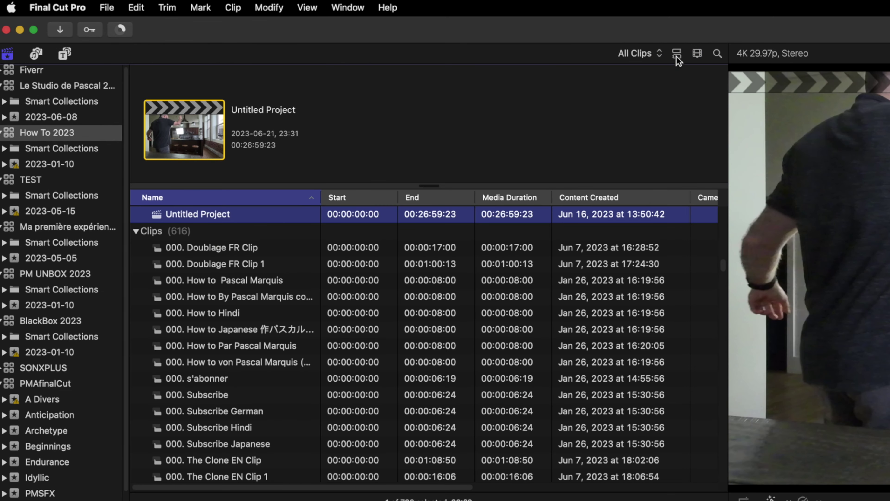
pyautogui.scroll(-20, 211, 405)
pyautogui.scroll(15, 211, 405)
pyautogui.scroll(3, 211, 405)
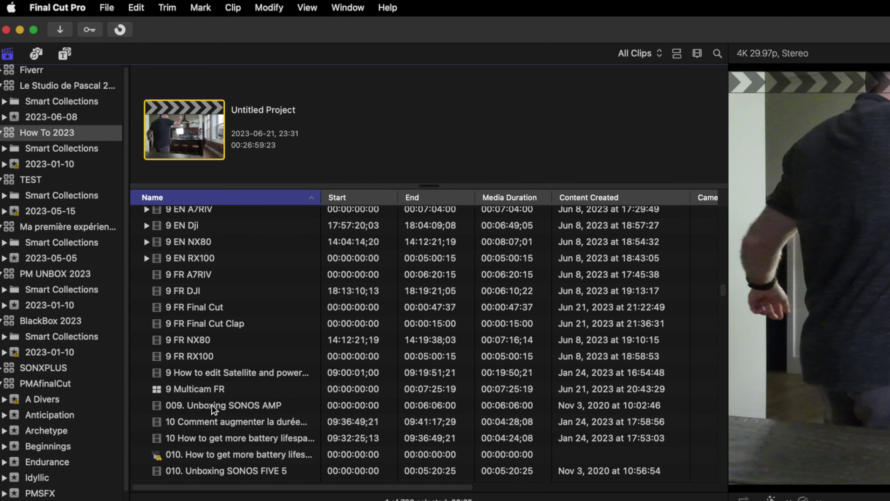
pyautogui.click(212, 314)
pyautogui.scroll(1, 191, 270)
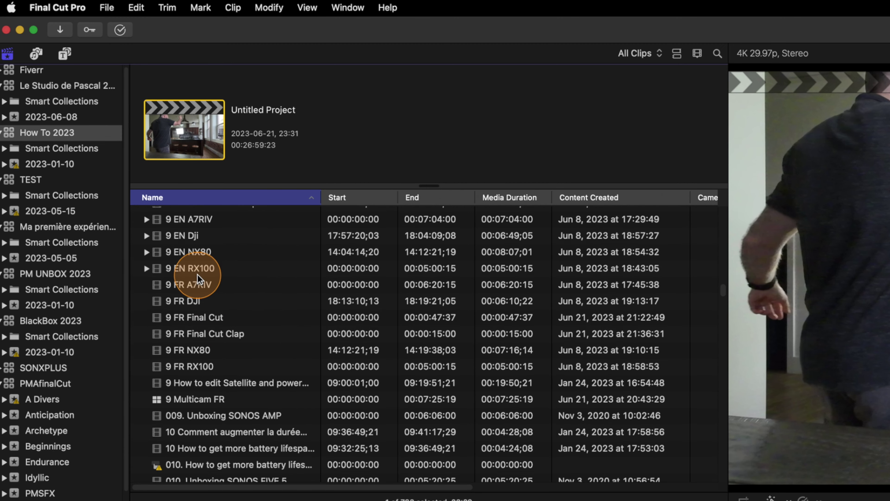
# Create a multicam clip named 9 Multicam from the four 9 EN clips, using audio for synchronization.
pyautogui.moveTo(191, 230); pyautogui.dragTo(193, 286)
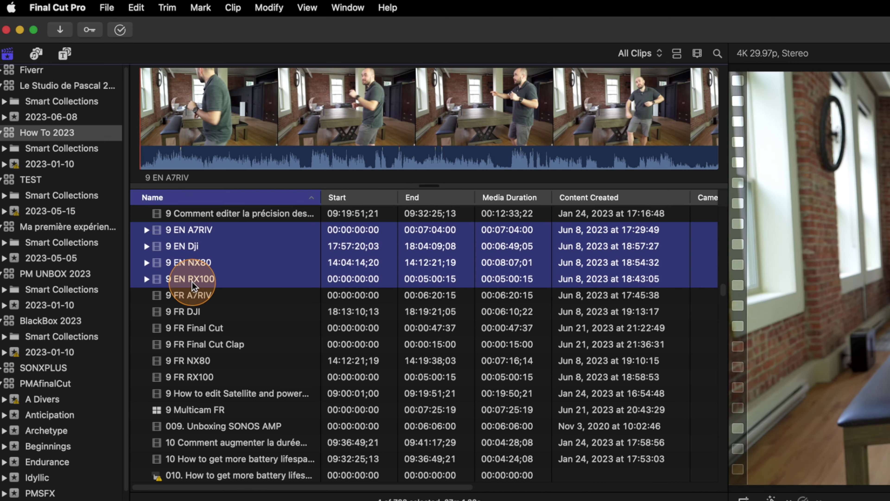
pyautogui.scroll(1, 196, 277)
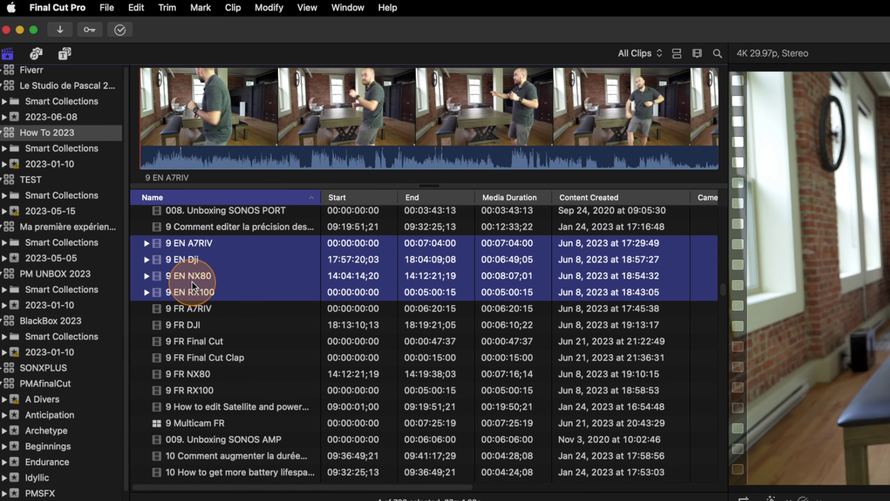
pyautogui.press('Up')
pyautogui.press('Down')
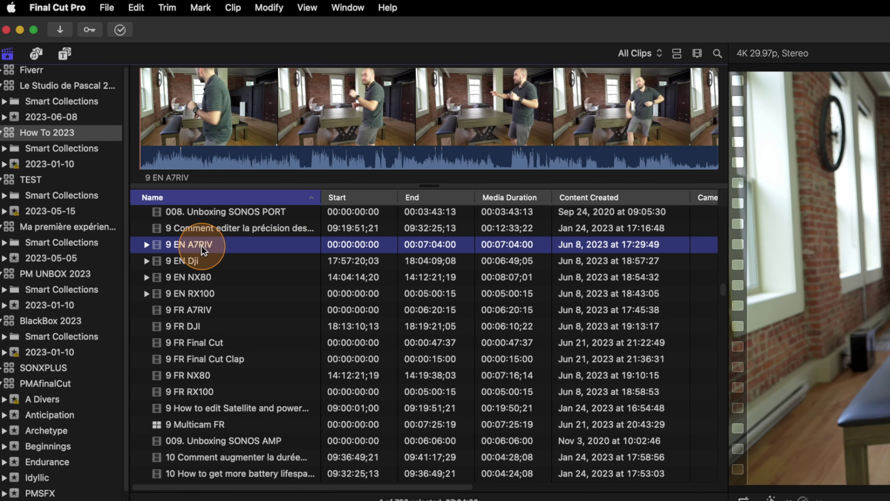
pyautogui.keyDown('shift'); pyautogui.click(202, 296); pyautogui.keyUp('shift')
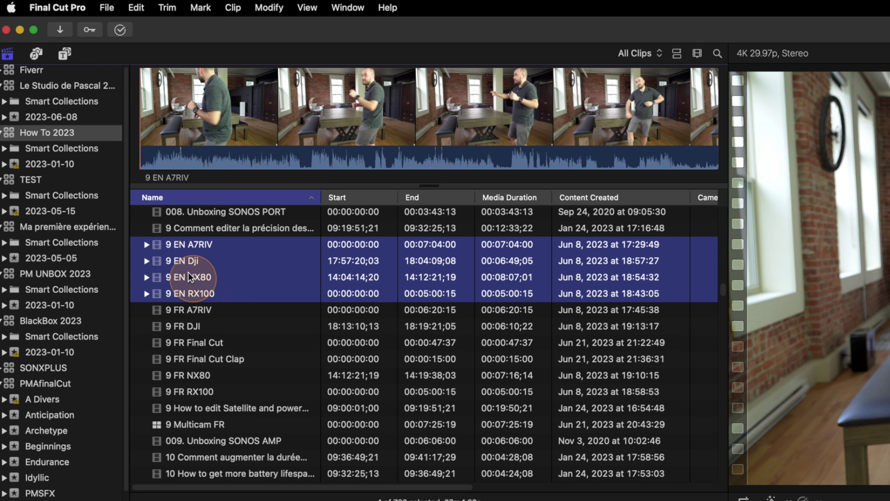
pyautogui.rightClick(184, 266)
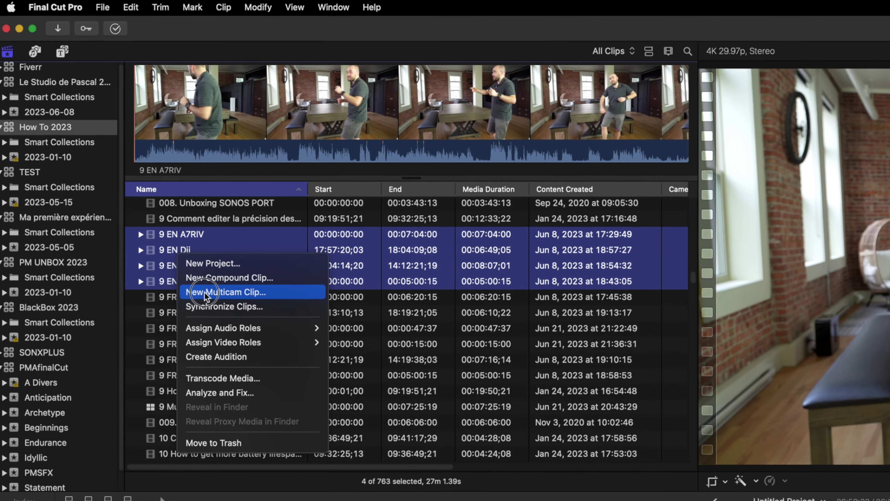
pyautogui.click(214, 305)
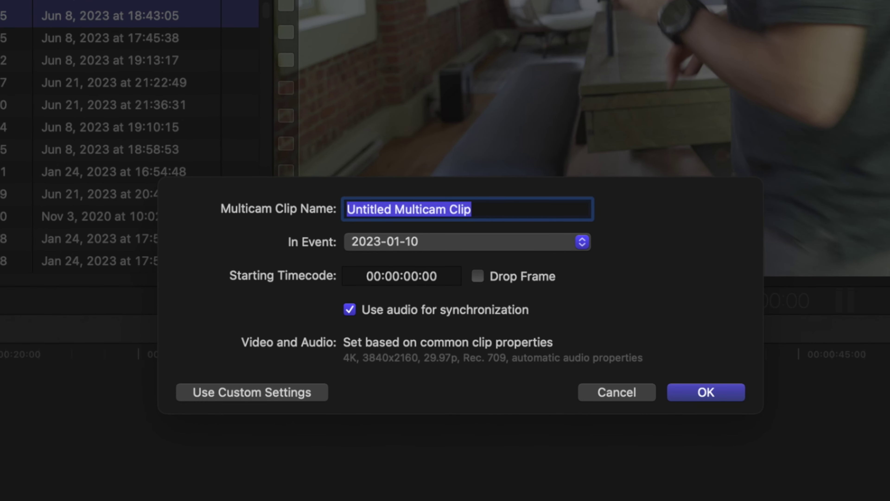
pyautogui.write('9 Multicam')
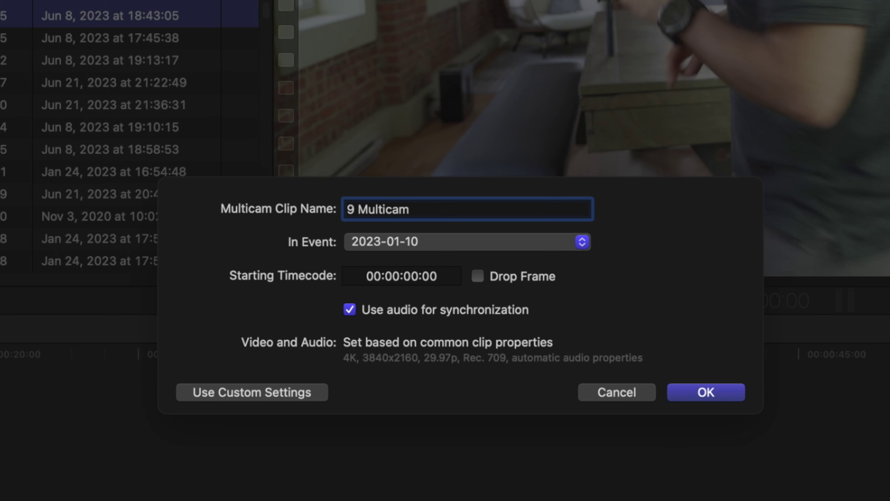
pyautogui.press('Return')
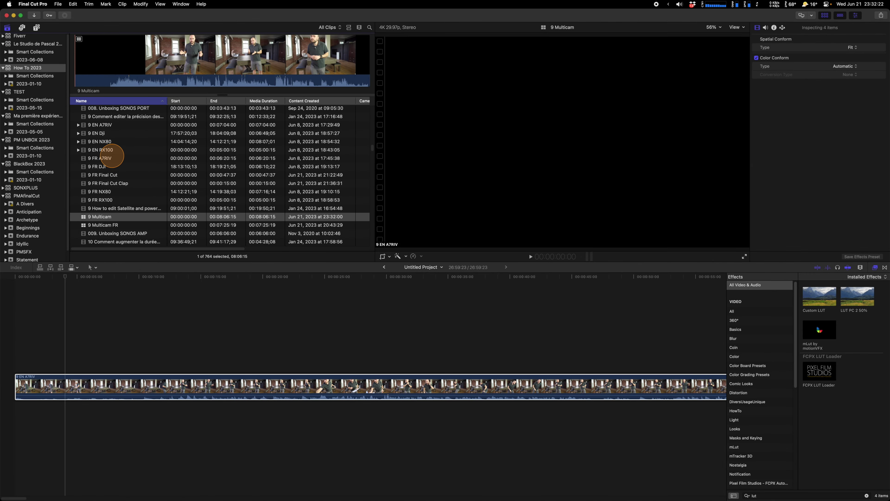
# Replace the individual camera clips in the timeline with the 9 Multicam clip, placed at the start.
pyautogui.press('Delete')
pyautogui.moveTo(85, 214); pyautogui.dragTo(25, 372)
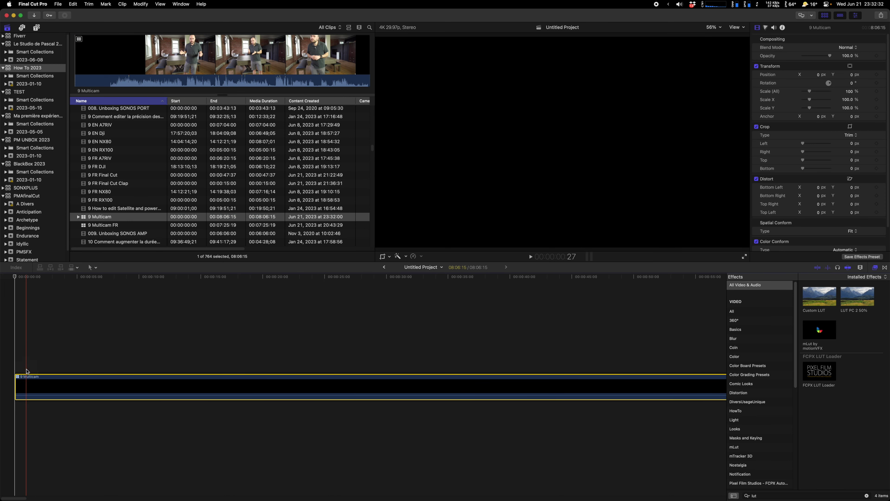
# Place the playhead near the start of the multicam clip and show its Angles in the viewer.
pyautogui.click(27, 371)
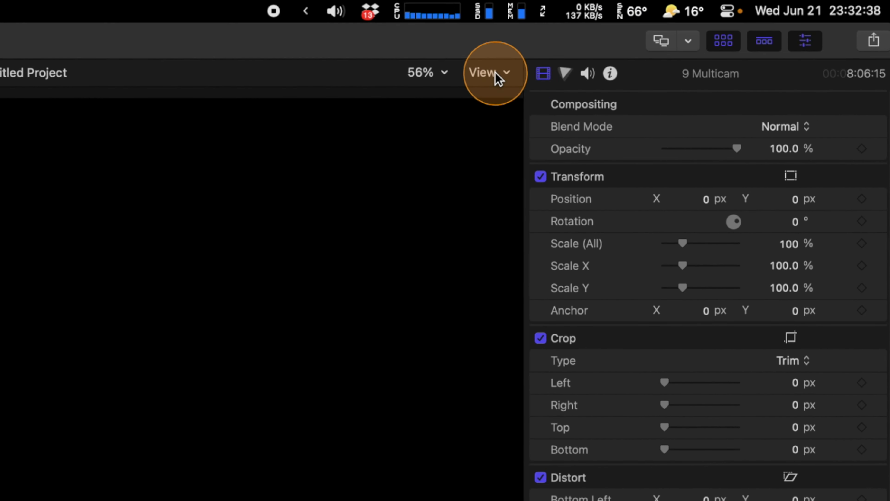
pyautogui.click(505, 74)
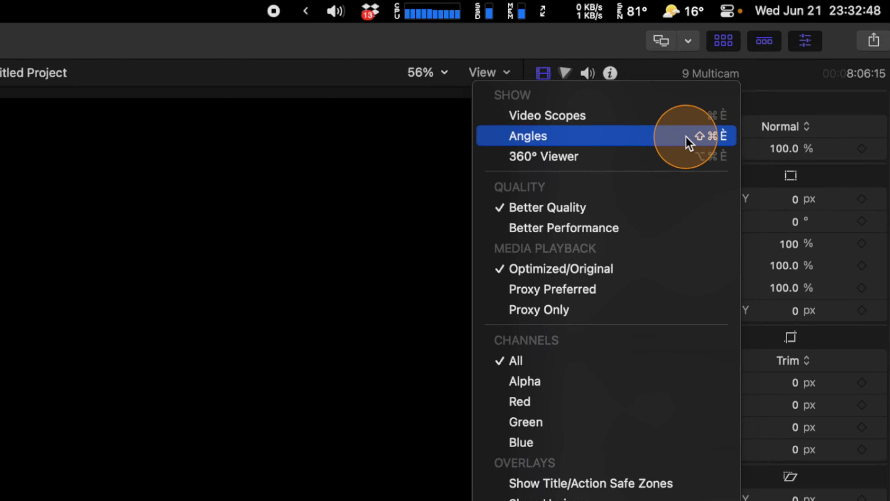
pyautogui.click(670, 141)
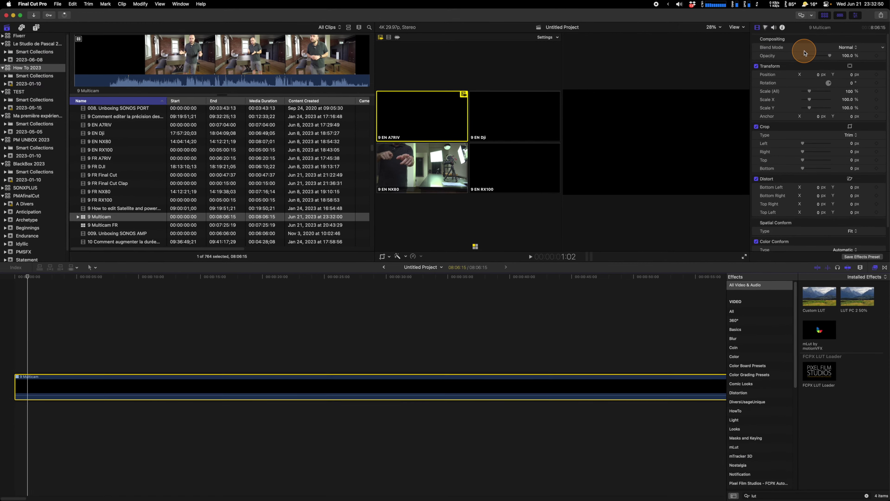
# Place the playhead at about 3:57:18 in the multicam clip and widen the viewer area at the browser's expense.
pyautogui.click(165, 370)
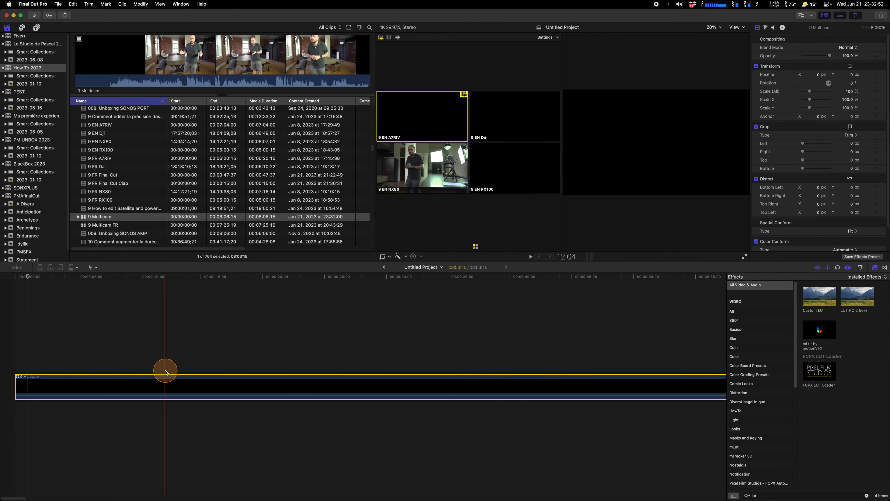
pyautogui.press('super+minus')
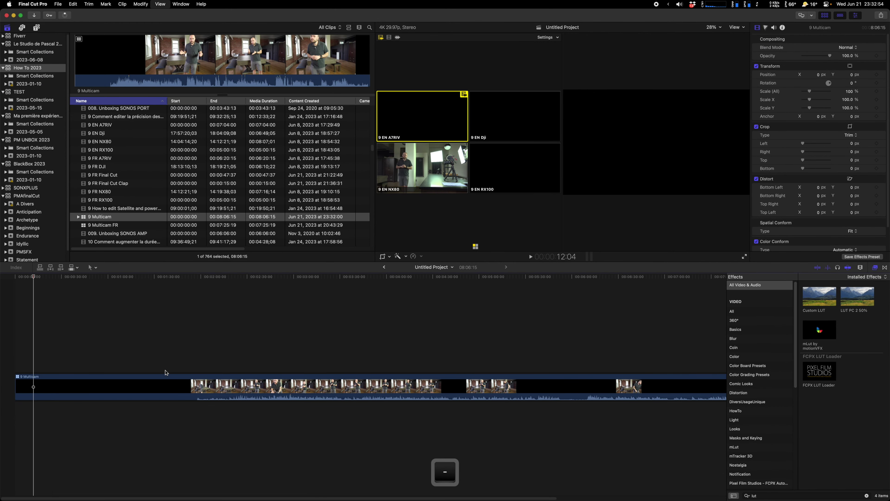
pyautogui.press('super+minus')
pyautogui.click(383, 337)
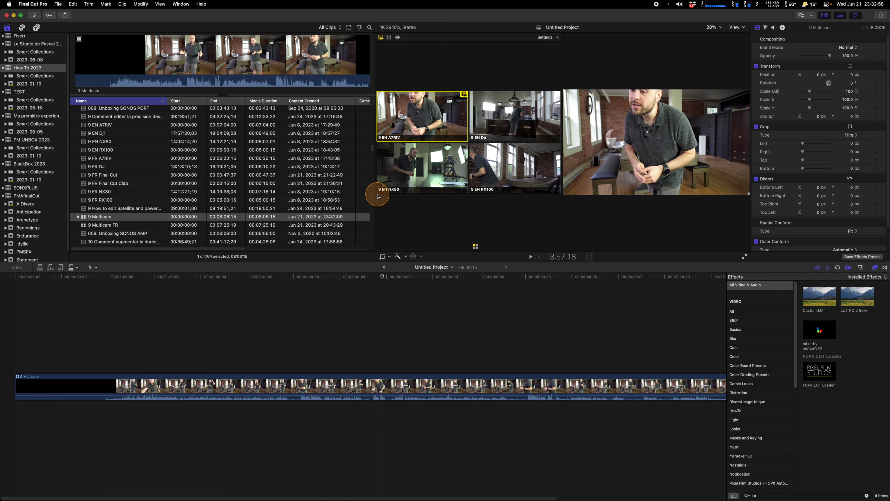
pyautogui.moveTo(374, 199); pyautogui.dragTo(125, 200)
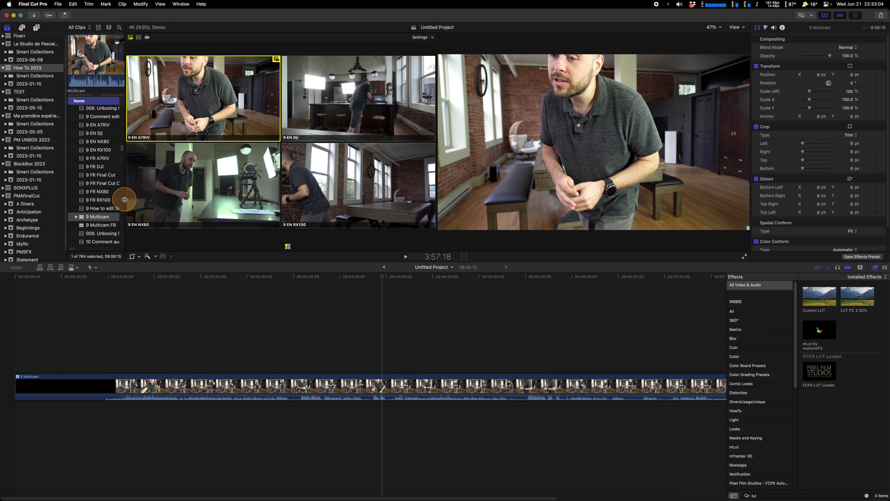
# Mute the system sound, play the multicam clip from 3:57:18, cut live using angles 1, 2 and 4, and stop playback.
pyautogui.click(378, 384)
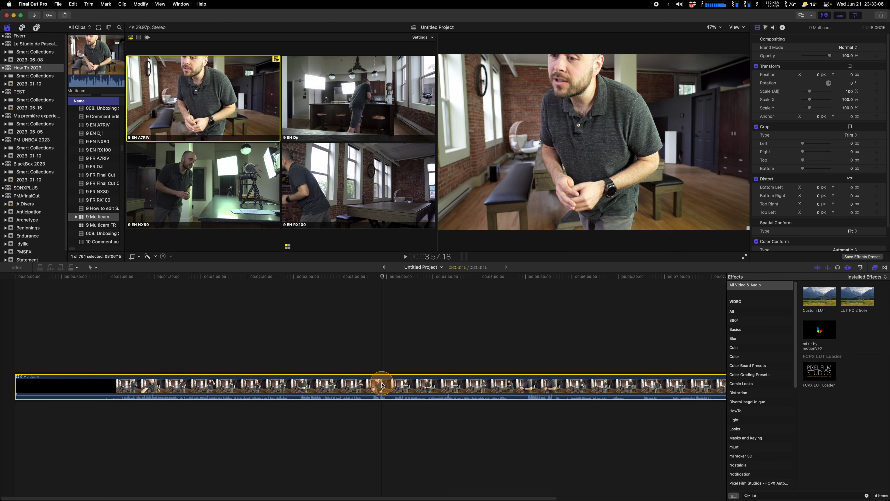
pyautogui.press('XF86AudioMute')
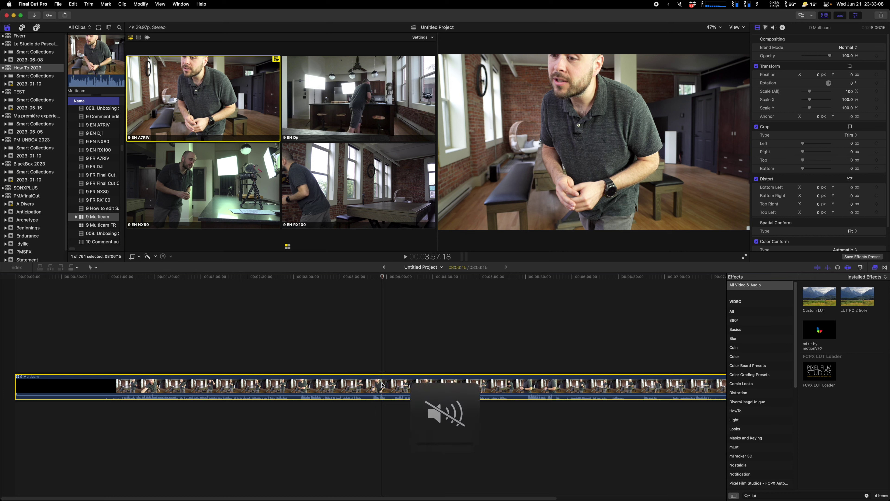
pyautogui.press('space')
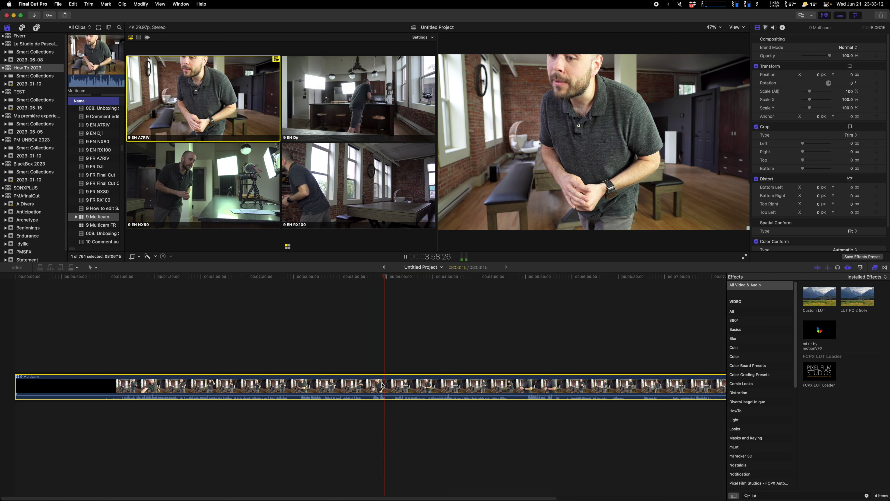
pyautogui.press('1')
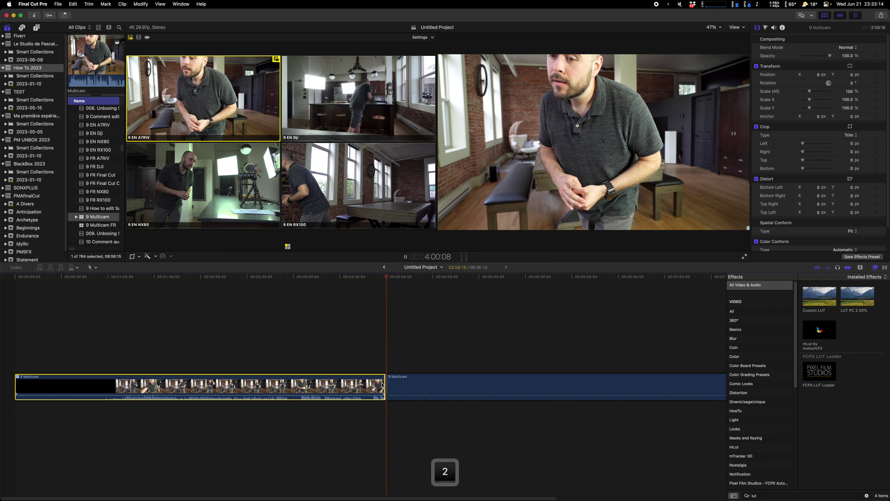
pyautogui.press('2')
pyautogui.press('4')
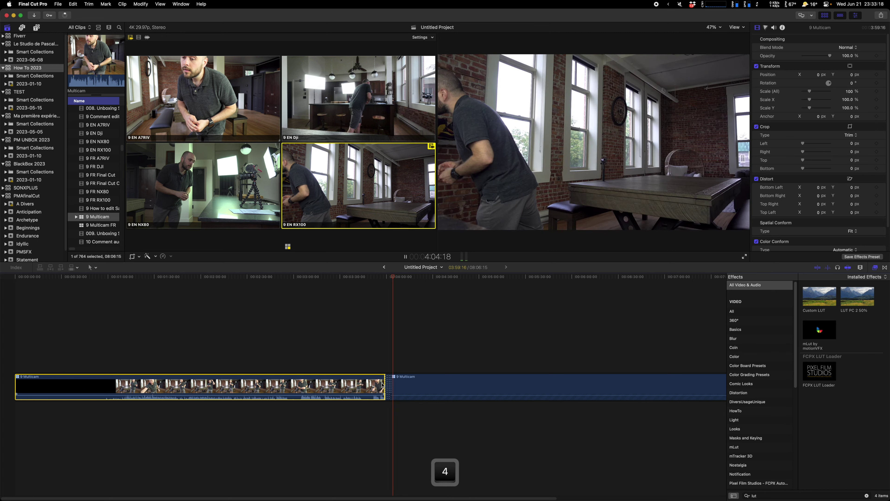
pyautogui.press('space')
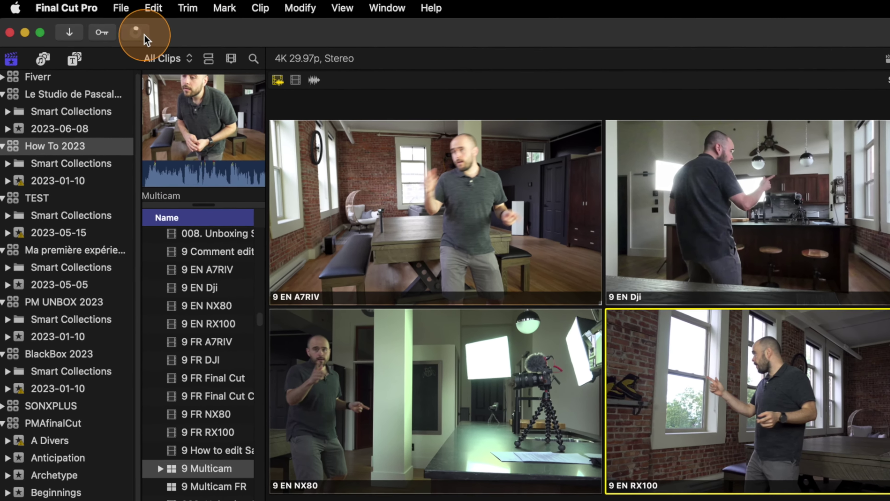
# Examine the individual transcoding jobs in the Background Tasks window, and close it.
pyautogui.click(65, 15)
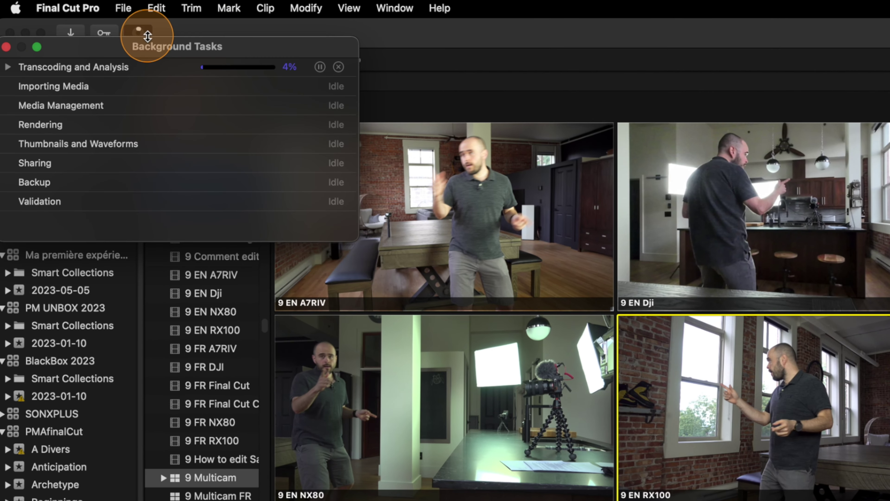
pyautogui.click(9, 67)
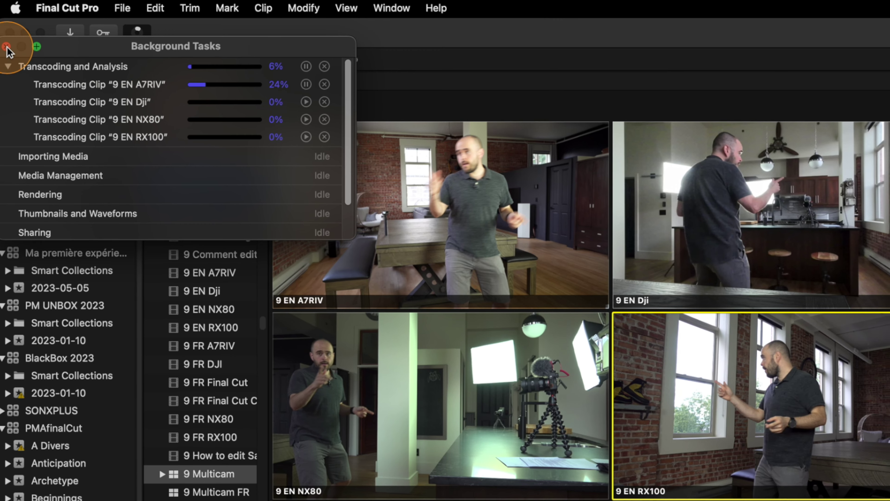
pyautogui.click(6, 47)
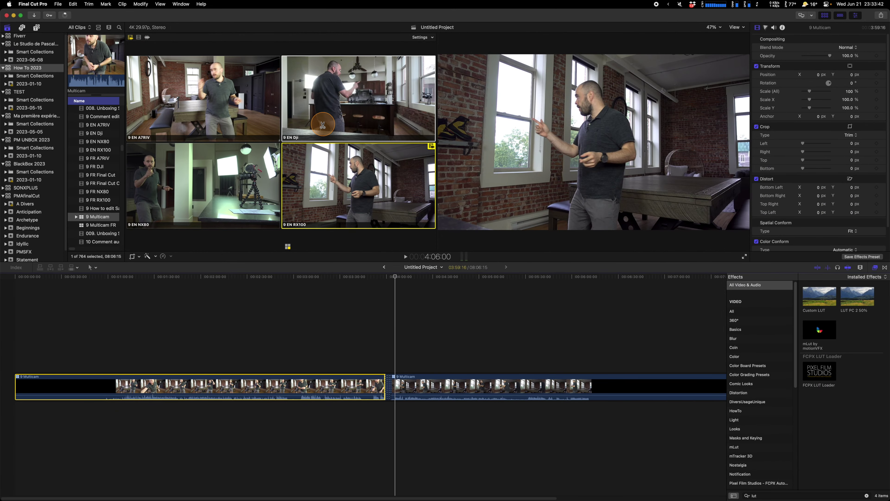
# Cut the multicam clip to the 9 EN NX80 angle at 4:06:00.
pyautogui.click(315, 191)
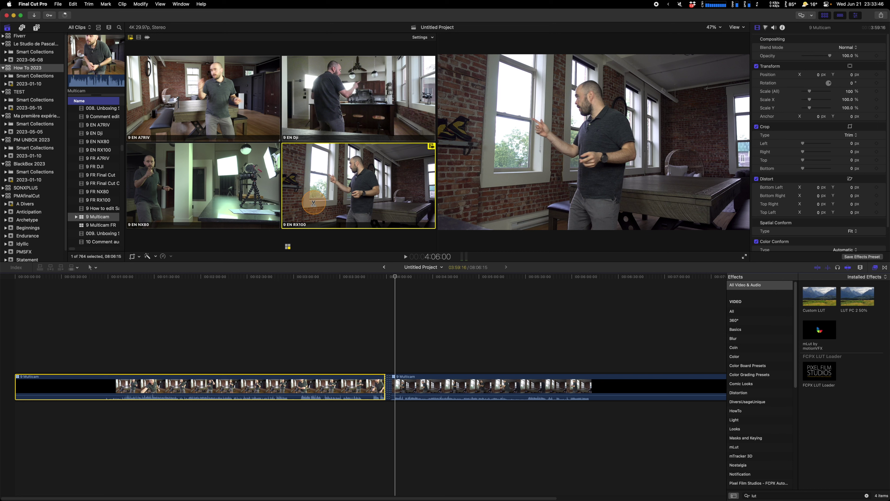
pyautogui.click(325, 111)
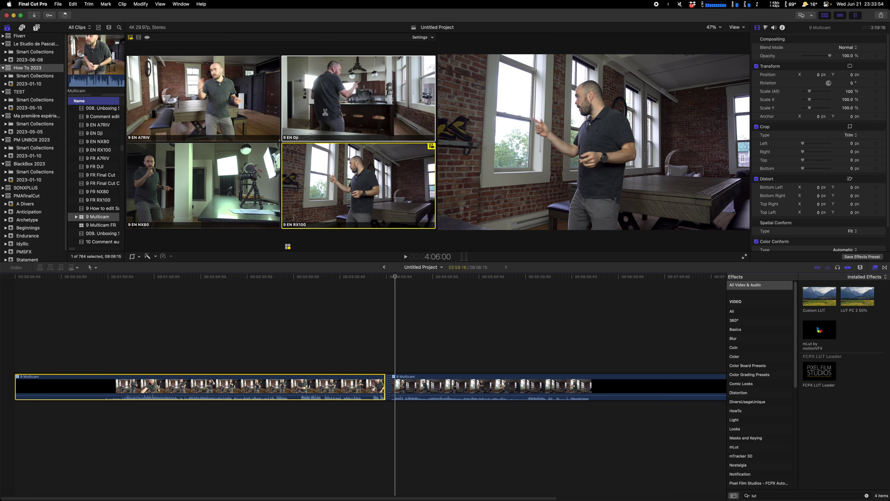
pyautogui.press('3')
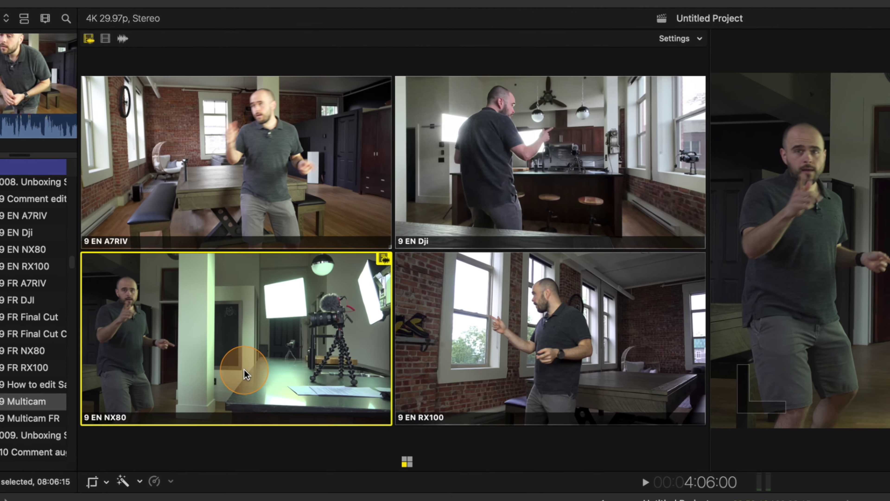
# Enable video-only angle switching, and cut the multicam clip's video to the 9 EN A7RIV angle while playing on from 4:06:00.
pyautogui.click(198, 198)
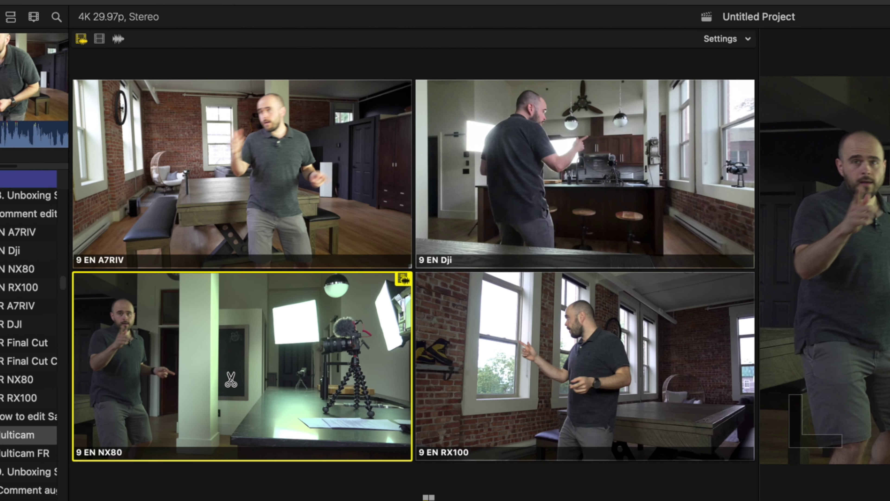
pyautogui.click(81, 39)
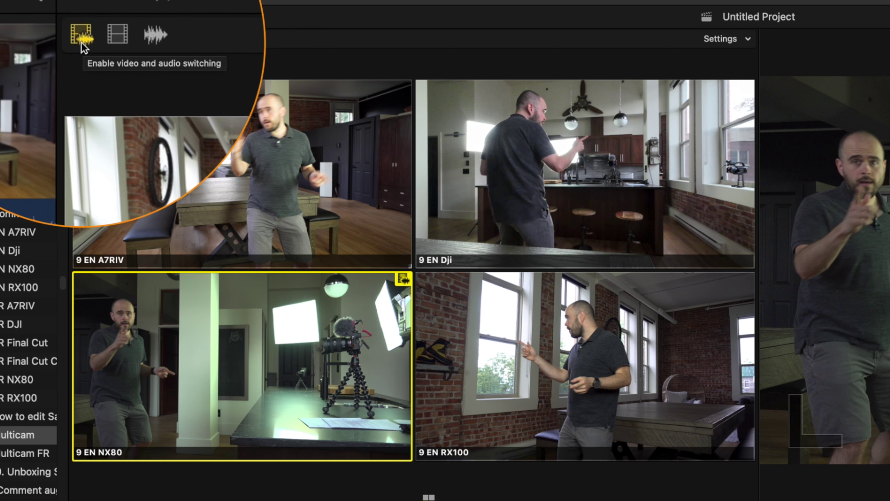
pyautogui.click(100, 41)
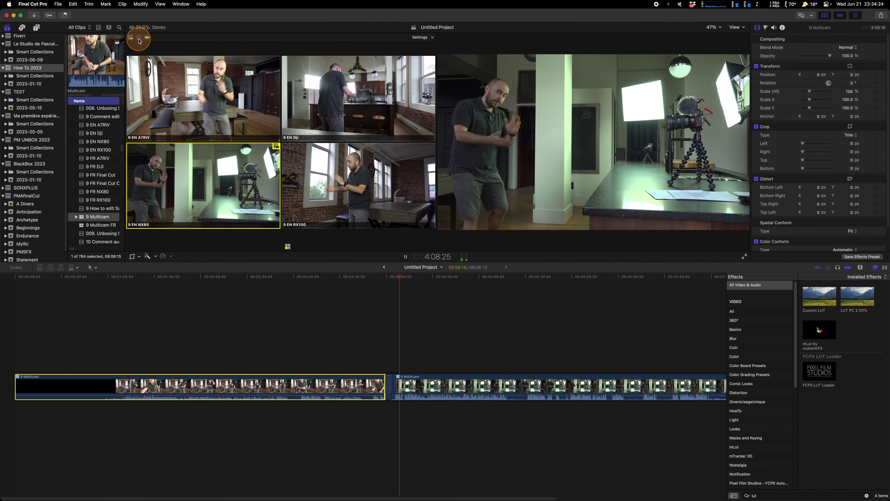
pyautogui.press('1')
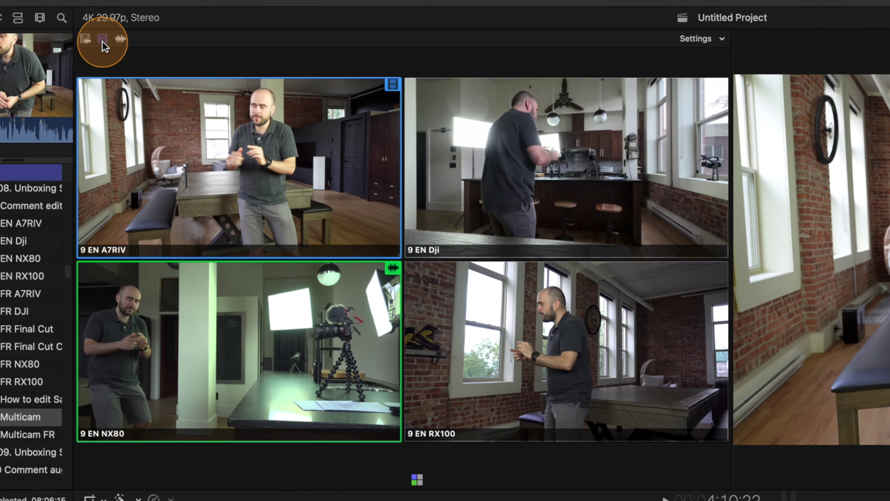
# Resume playback, cut only the video live to angles 3, 4, 2 and 1, and stop at 4:20:19.
pyautogui.click(103, 38)
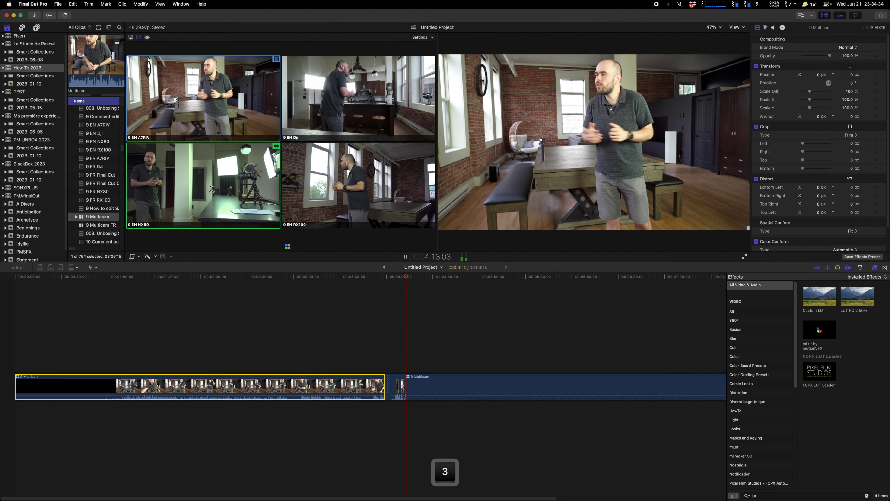
pyautogui.press('4')
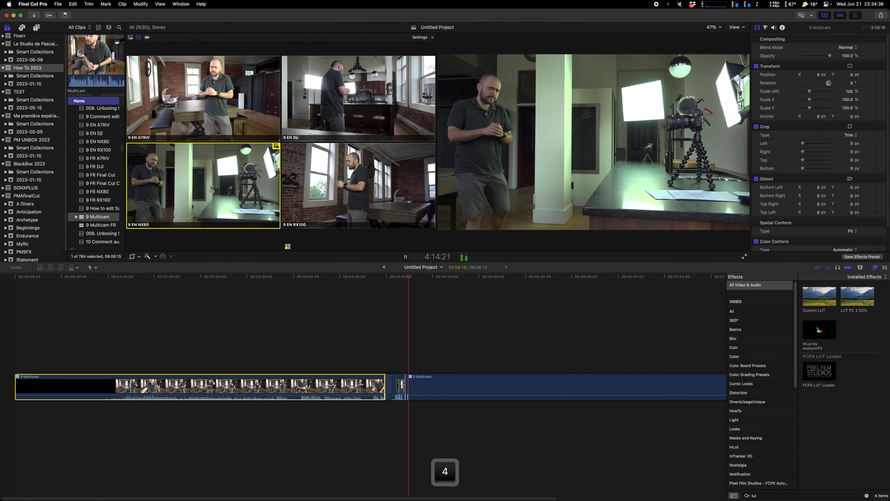
pyautogui.press('2')
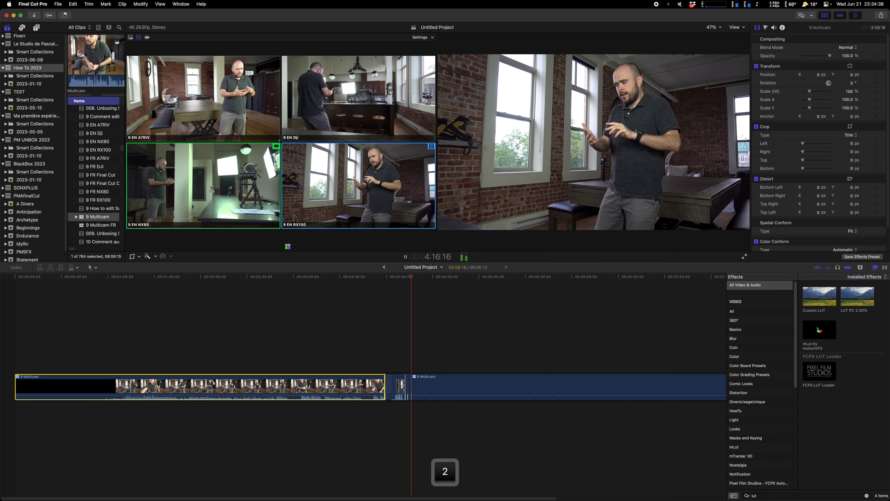
pyautogui.press('1')
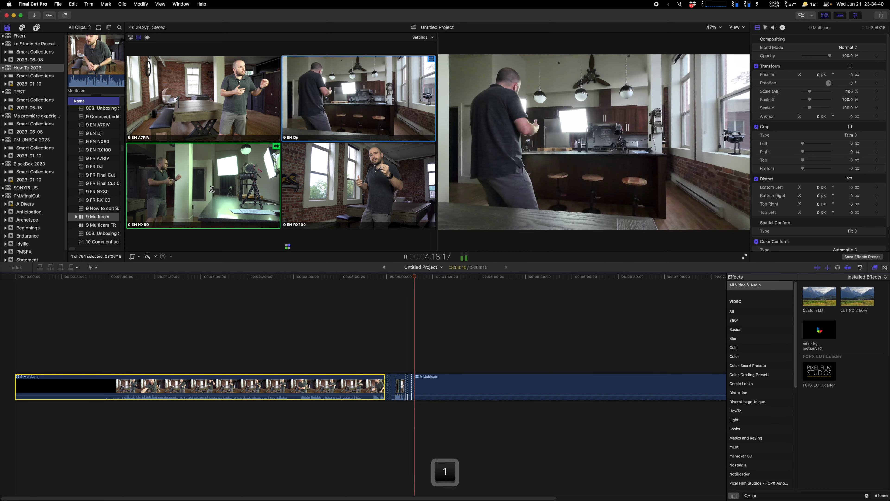
pyautogui.press('space')
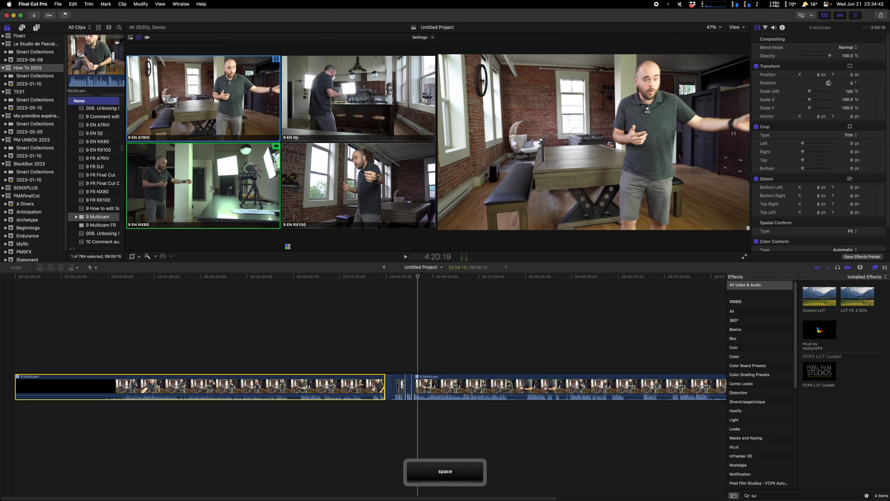
# Enable audio-only switching and try the audio of angles 4, 2 and 1 from 4:20:19, ending on 9 EN NX80.
pyautogui.press('ctrl')
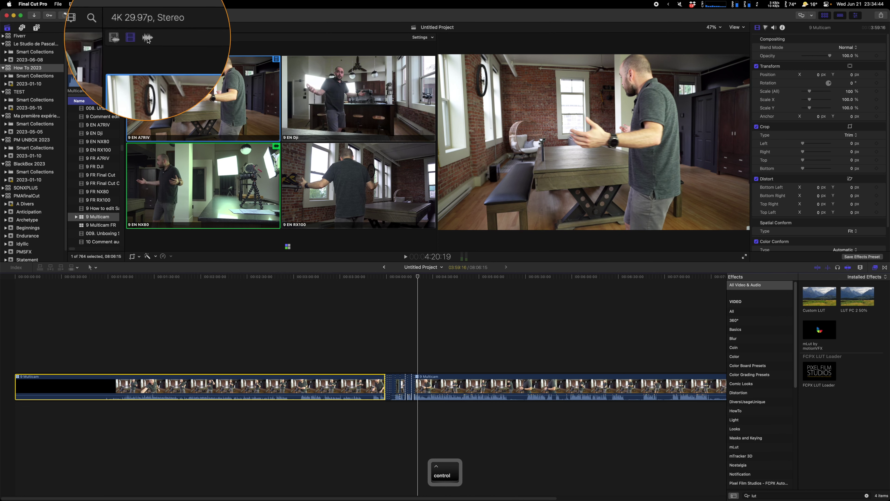
pyautogui.click(147, 40)
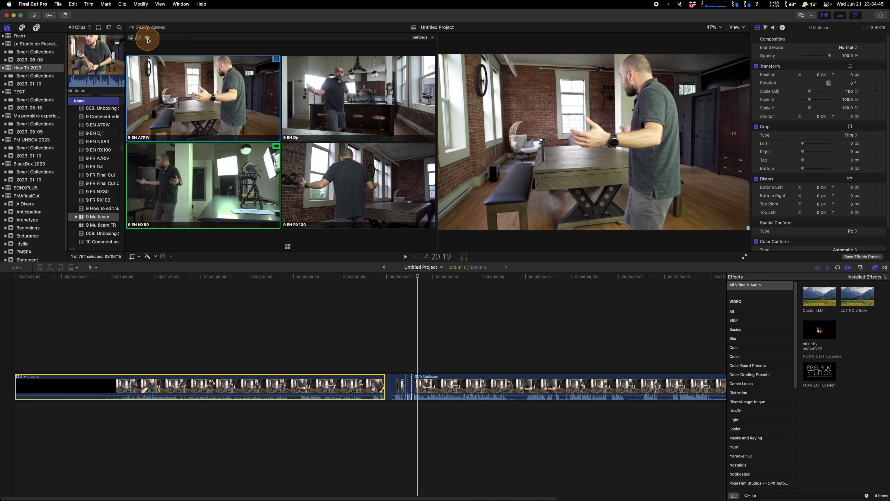
pyautogui.press('4')
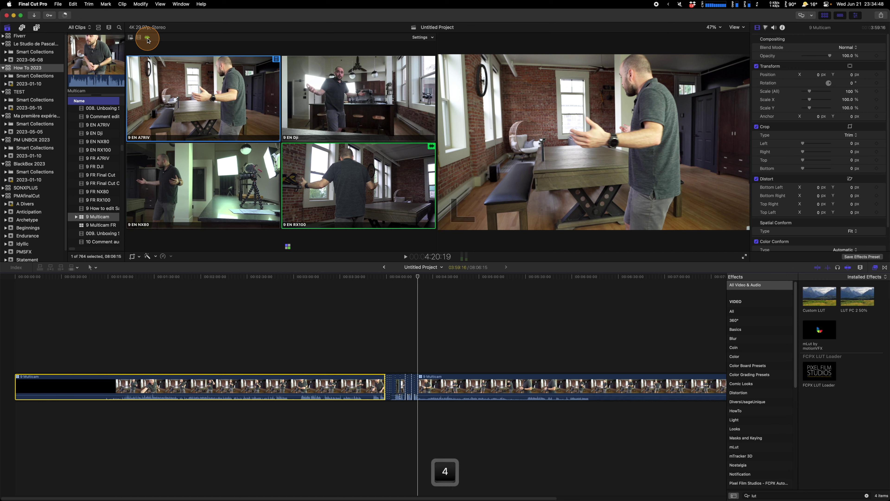
pyautogui.press('2')
pyautogui.press('1')
pyautogui.press('3')
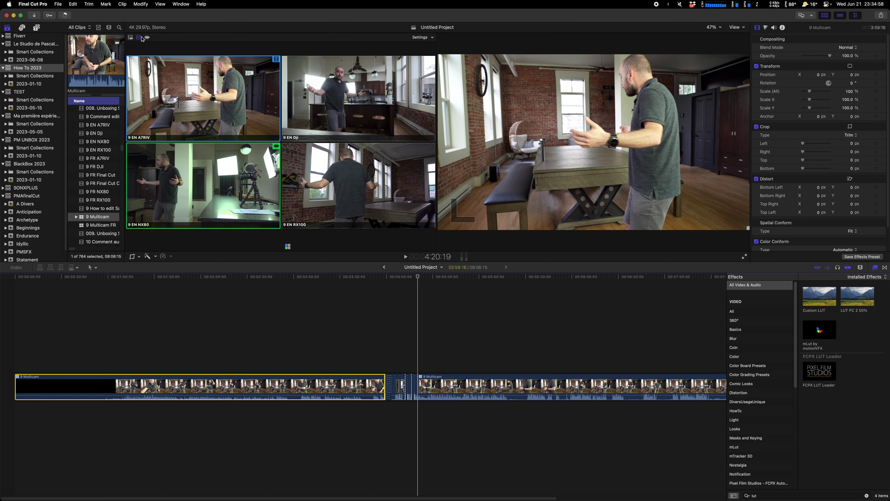
# Return to video-only switching and select the short multicam clip starting at 4:13:29, with the playhead at its start.
pyautogui.press('super+equal')
pyautogui.press('super+equal')
pyautogui.press('super+equal')
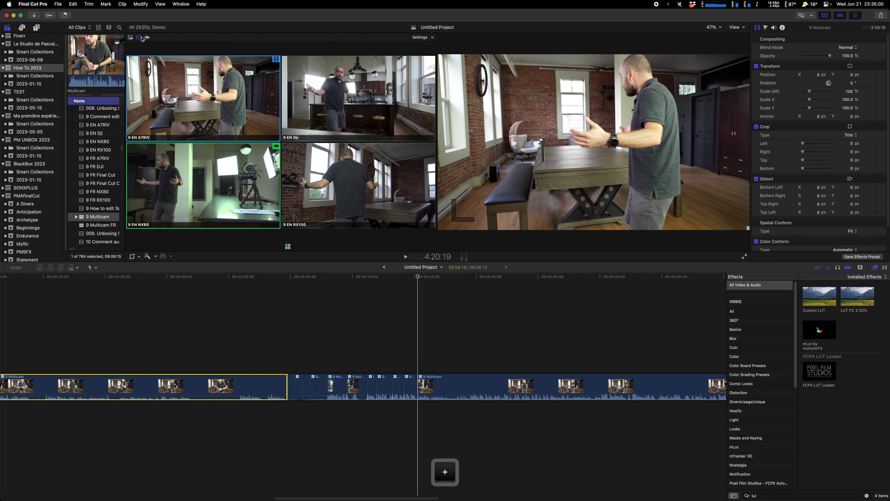
pyautogui.click(142, 39)
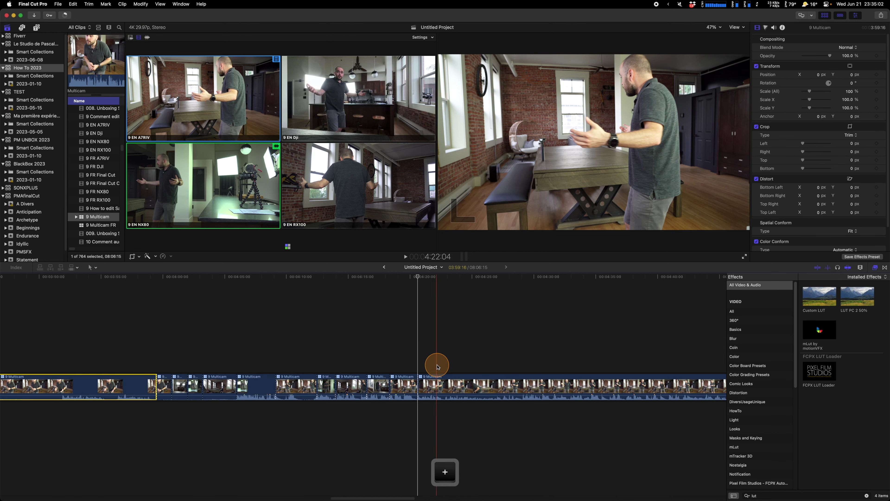
pyautogui.click(369, 373)
pyautogui.click(358, 385)
pyautogui.press('Up')
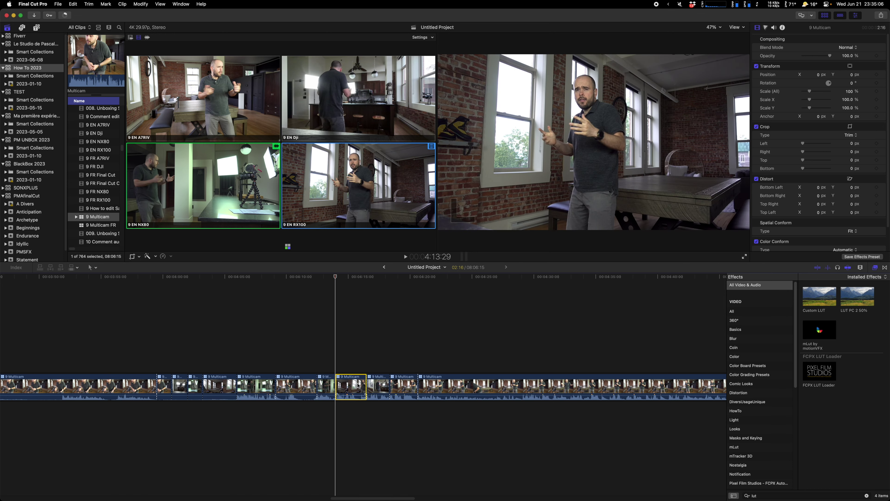
# Try the 9 EN Dji, 9 EN A7RIV and 9 EN NX80 angles on the selected clip, ending on 9 EN RX100.
pyautogui.press('2')
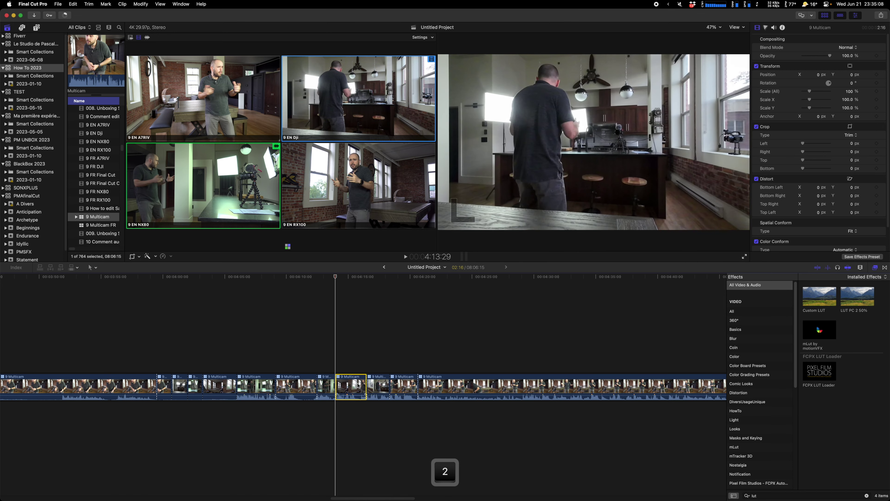
pyautogui.press('1')
pyautogui.press('2')
pyautogui.press('4')
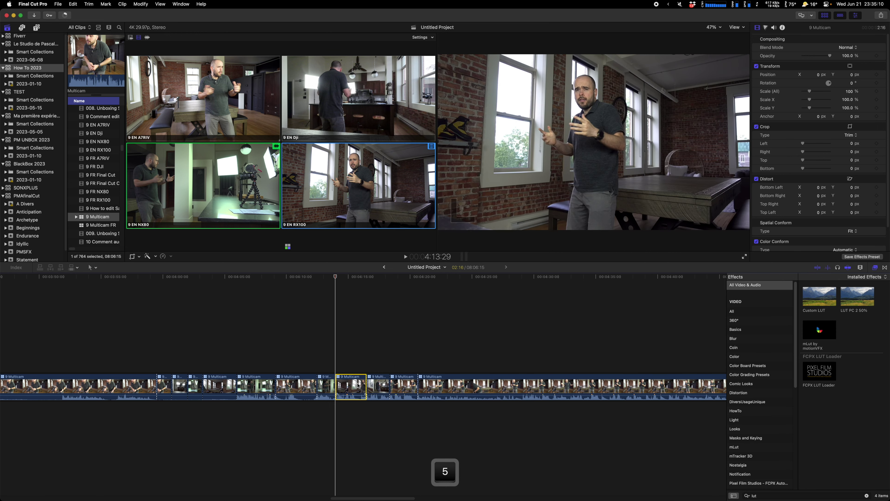
pyautogui.press('3')
pyautogui.press('2')
pyautogui.press('1')
pyautogui.press('4')
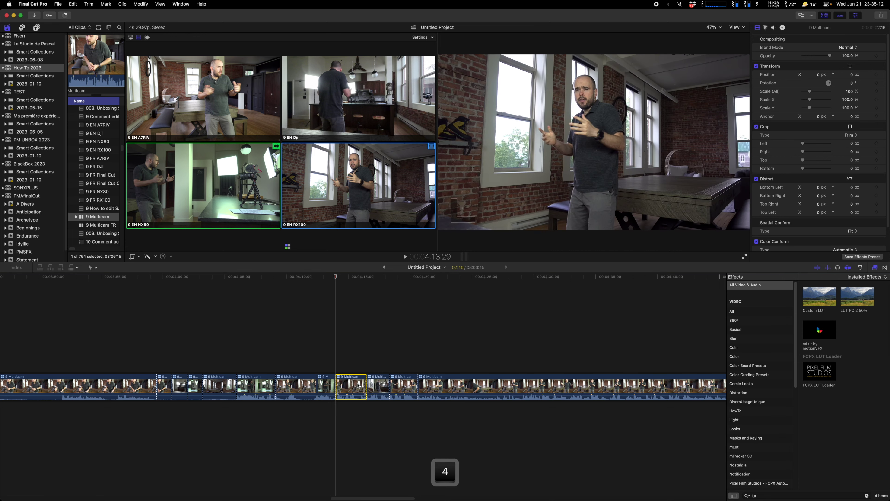
# Roll the edit points between the last short clips slightly earlier, and remove the section from 4:19:12 to the next cut.
pyautogui.moveTo(366, 386); pyautogui.dragTo(414, 387)
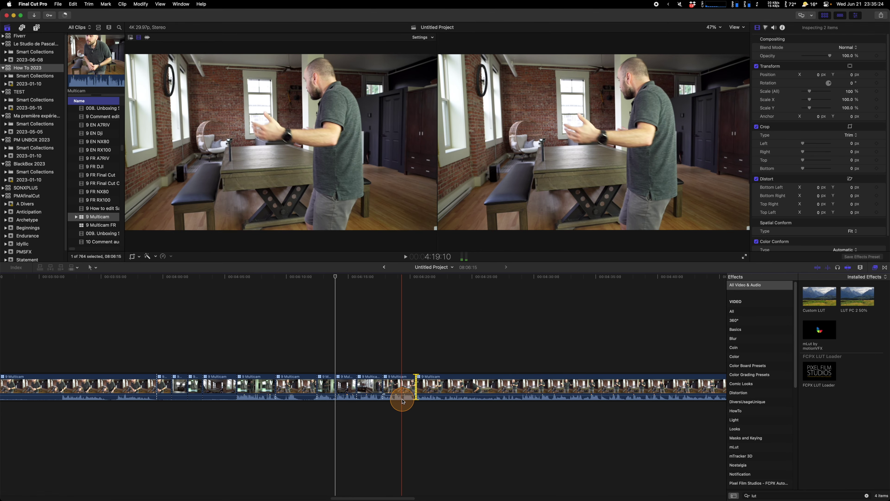
pyautogui.click(403, 394)
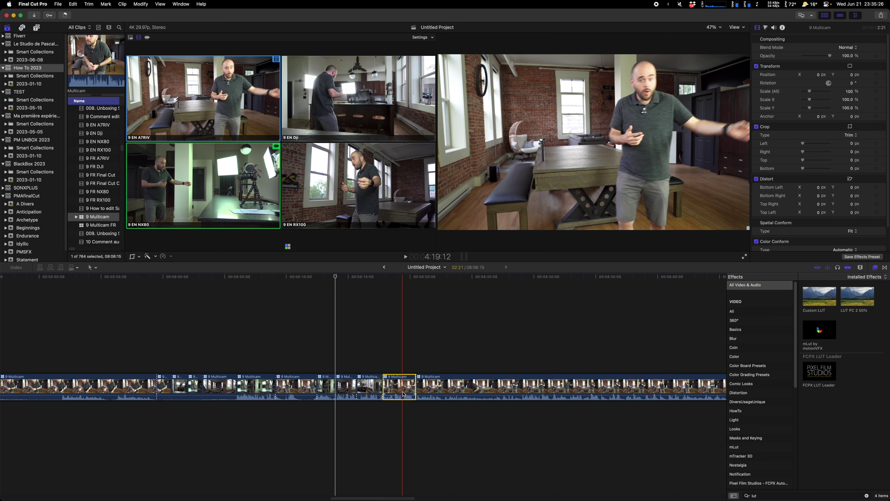
pyautogui.press('cmd+b')
pyautogui.click(410, 390)
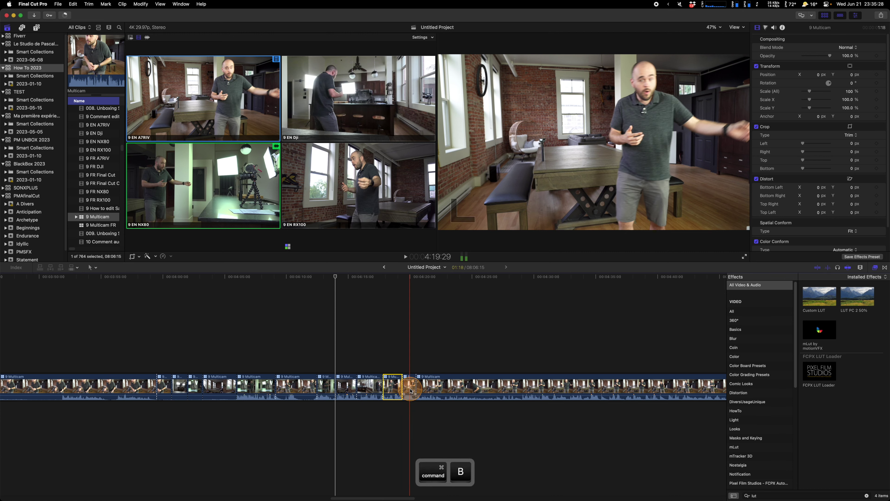
pyautogui.press('BackSpace')
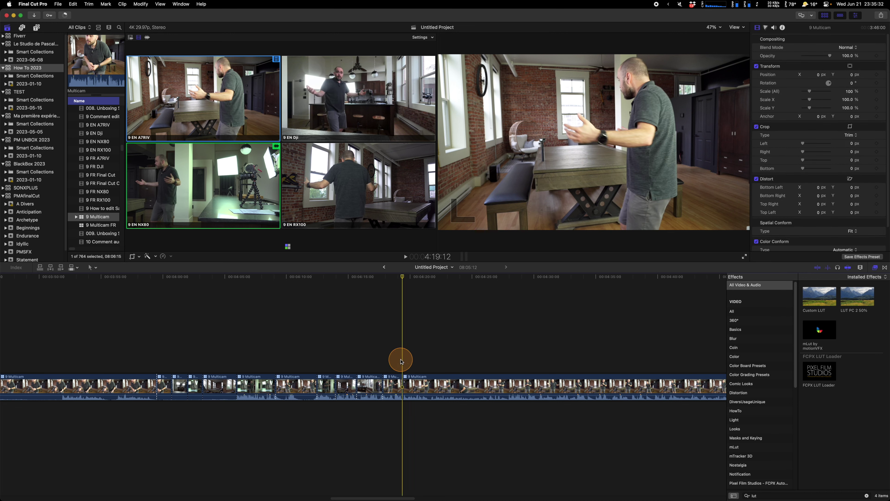
pyautogui.press('super+minus')
pyautogui.press('super+minus')
pyautogui.press('super+minus')
pyautogui.press('super+minus')
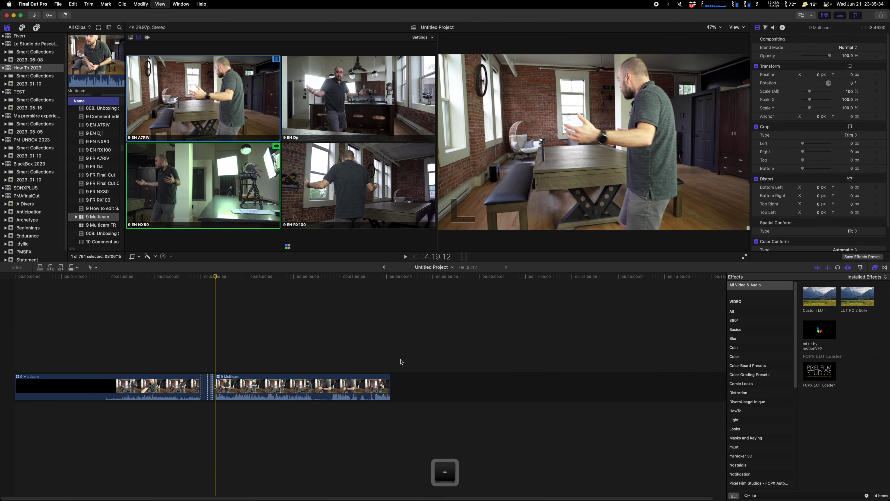
pyautogui.click(401, 361)
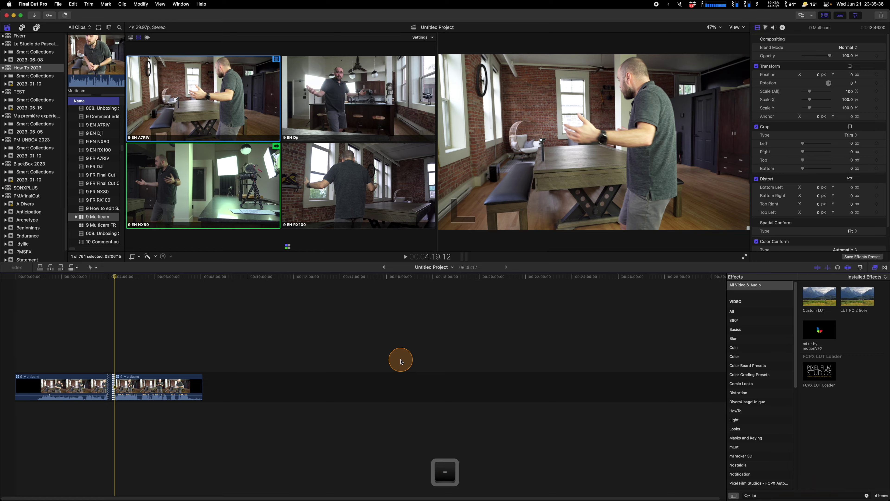